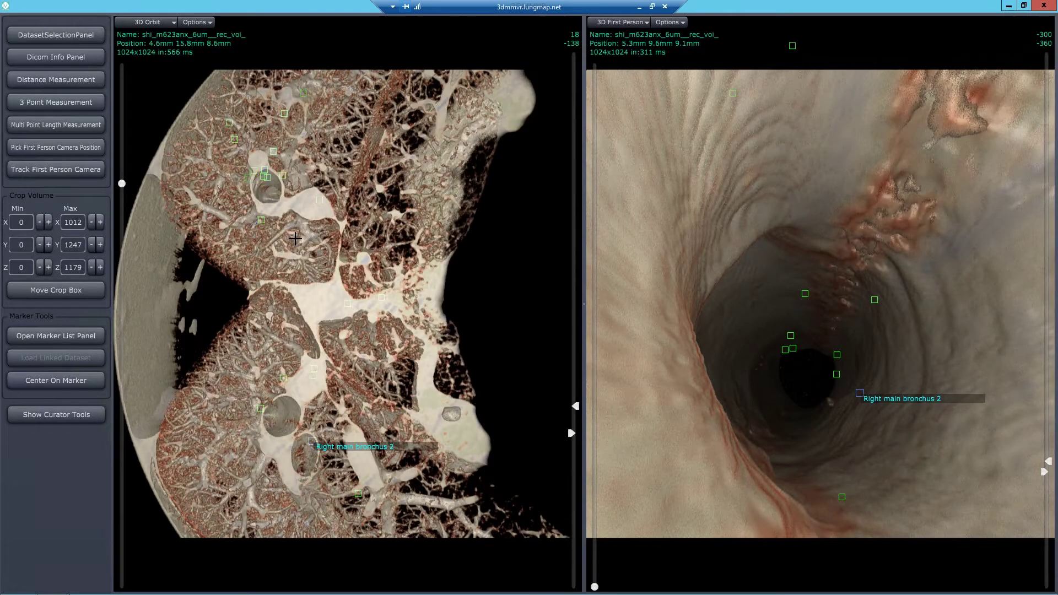
View the DICOM series information for the lung dataset and close it again.
drag(294, 234, 293, 236)
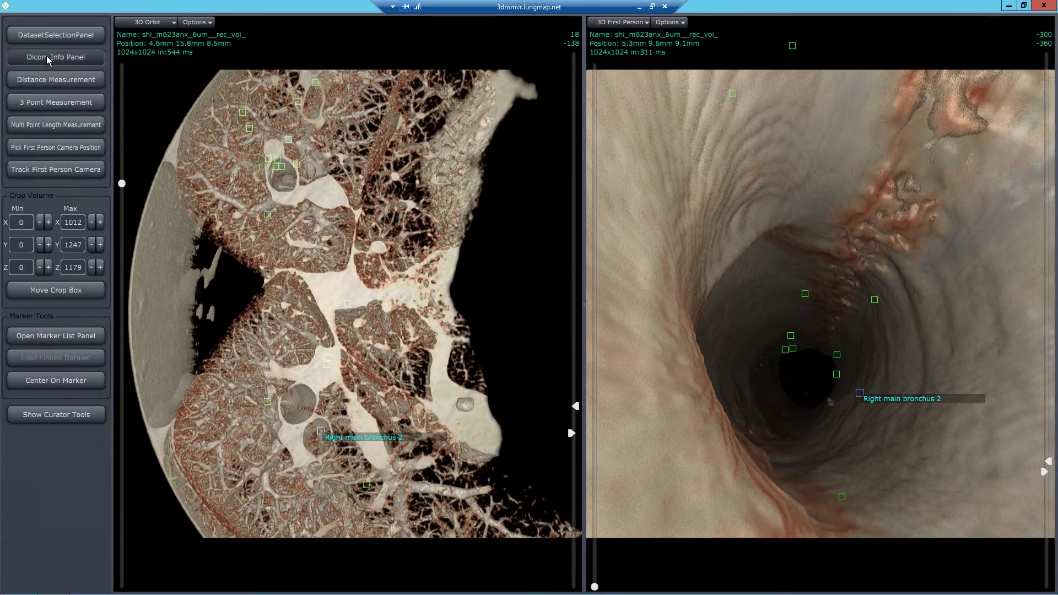
click(48, 58)
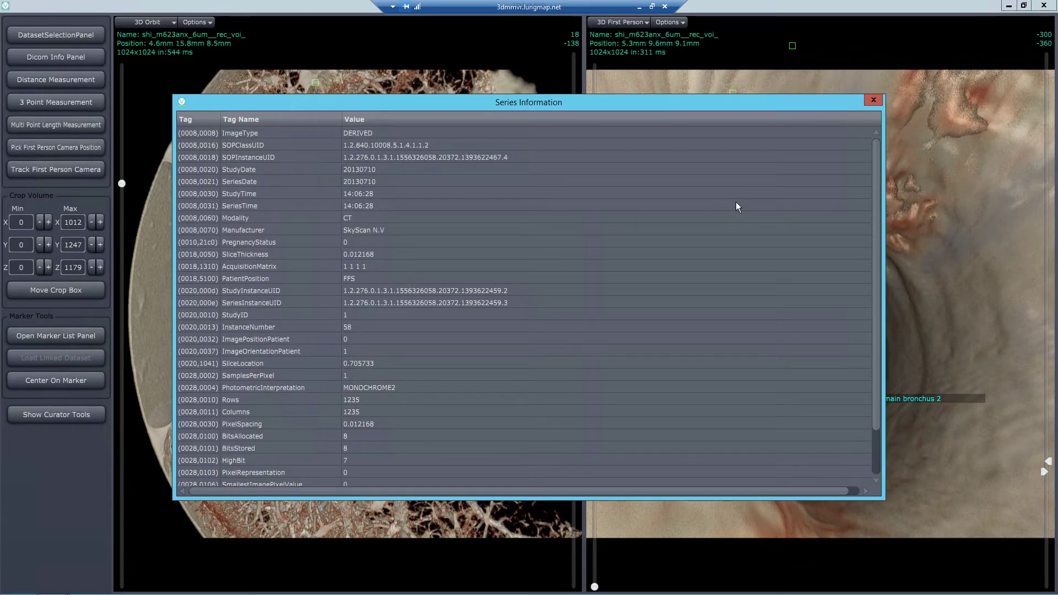
click(872, 100)
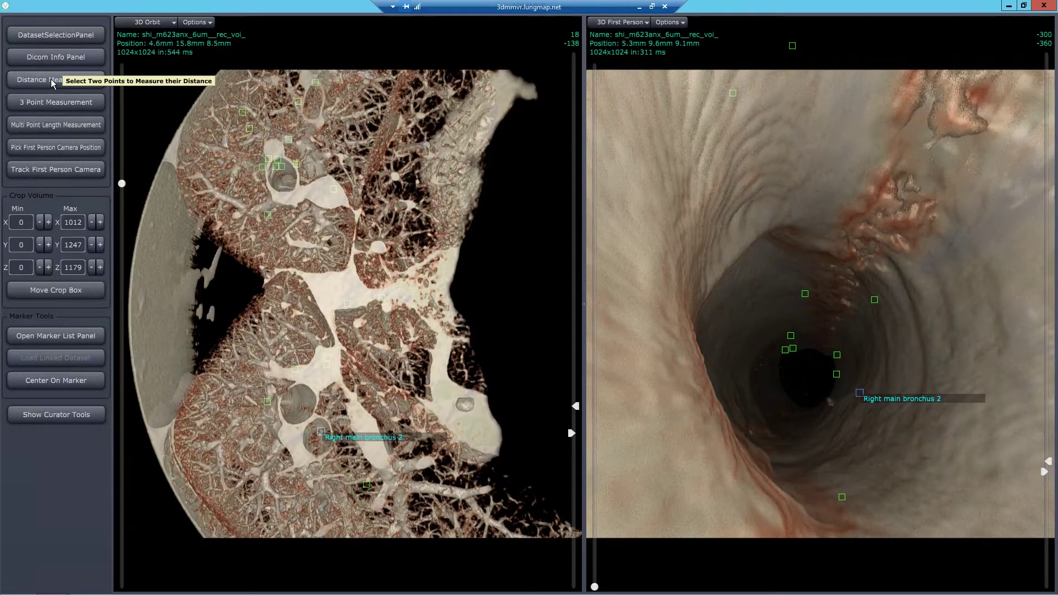
Measure the airway's width in the first-person view along two differently angled lines between opposite walls using Distance Measurement.
click(53, 81)
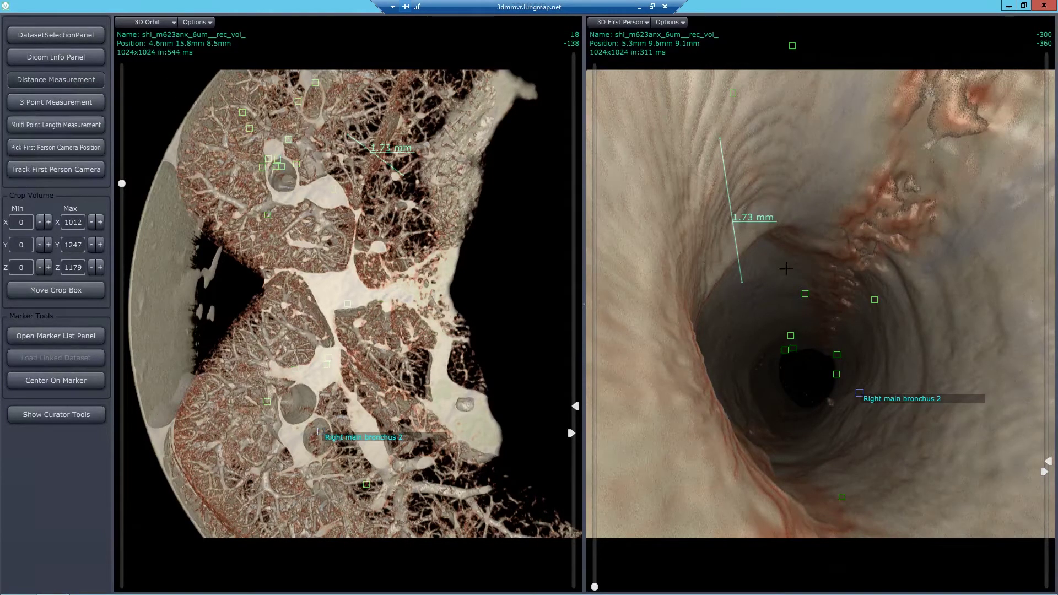
click(705, 302)
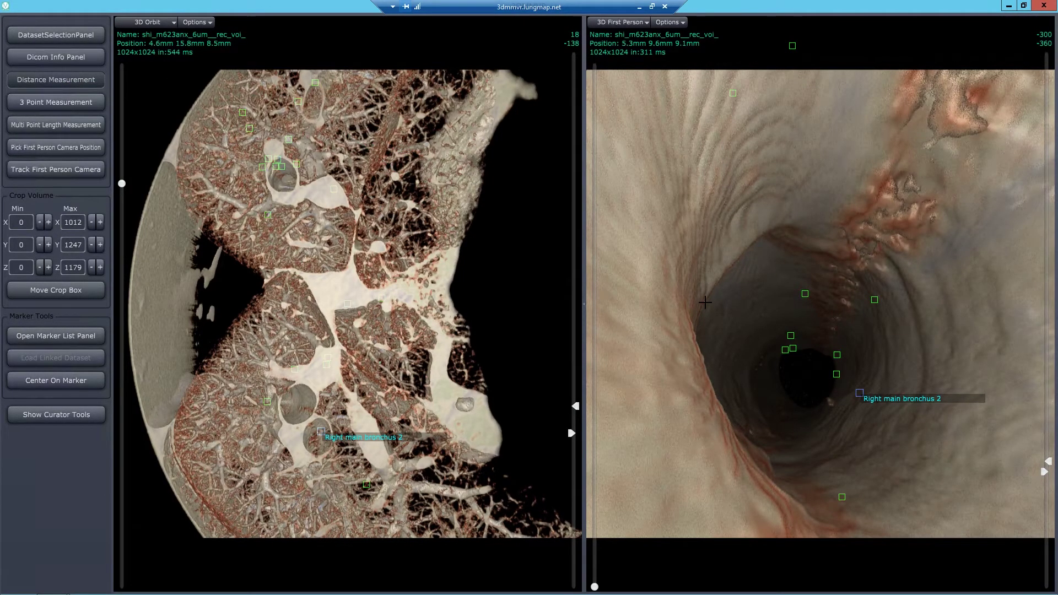
drag(705, 302, 921, 349)
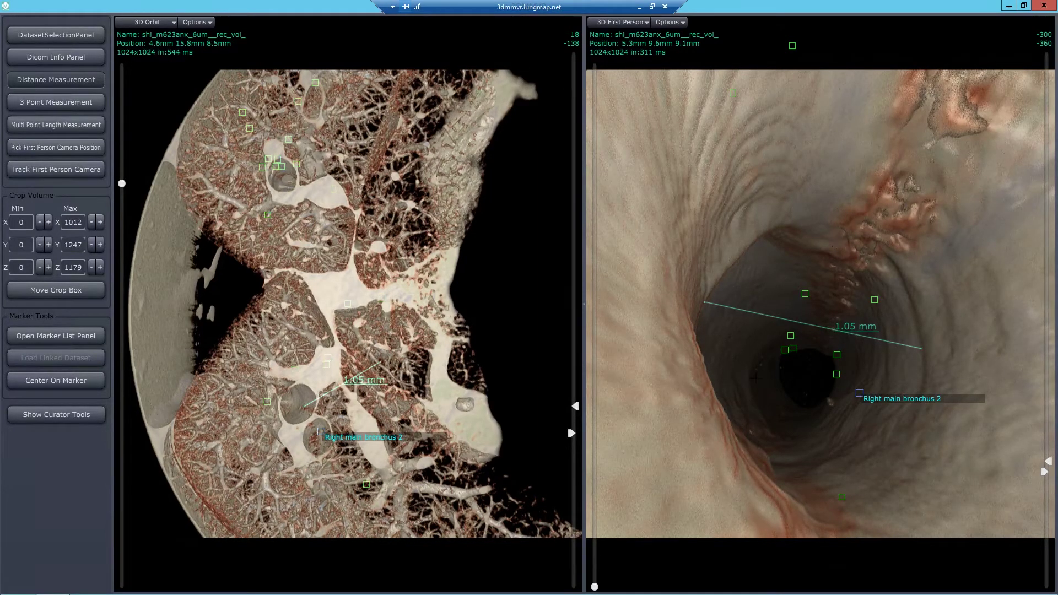
click(719, 407)
click(719, 407)
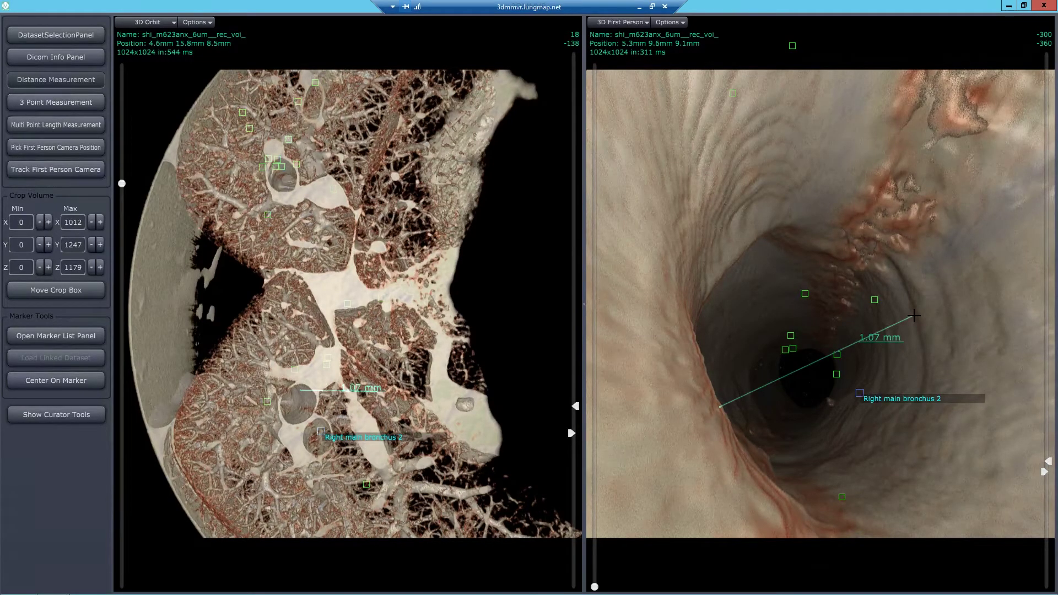
click(913, 315)
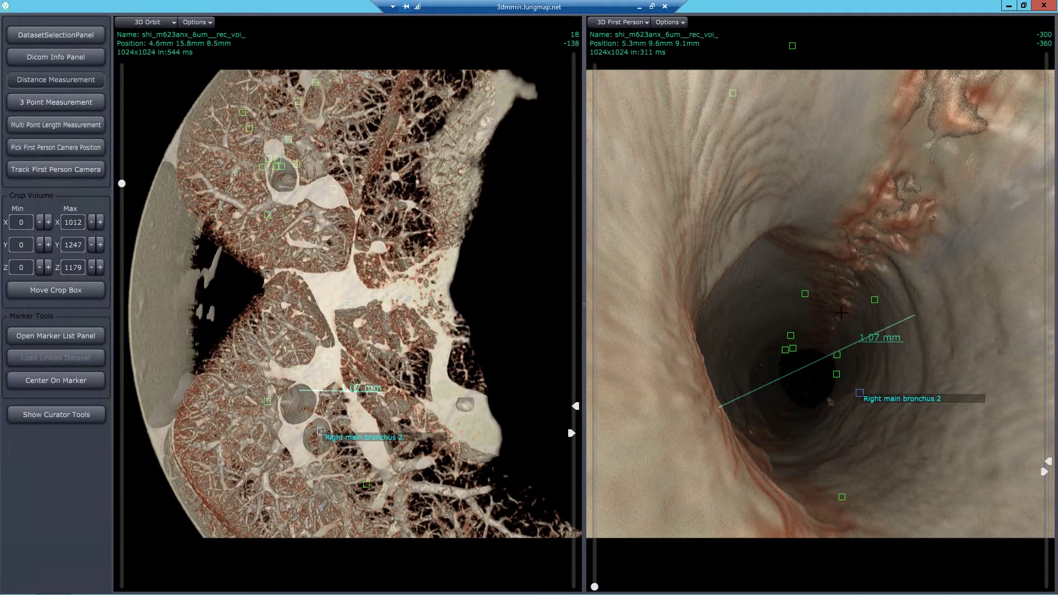
click(65, 82)
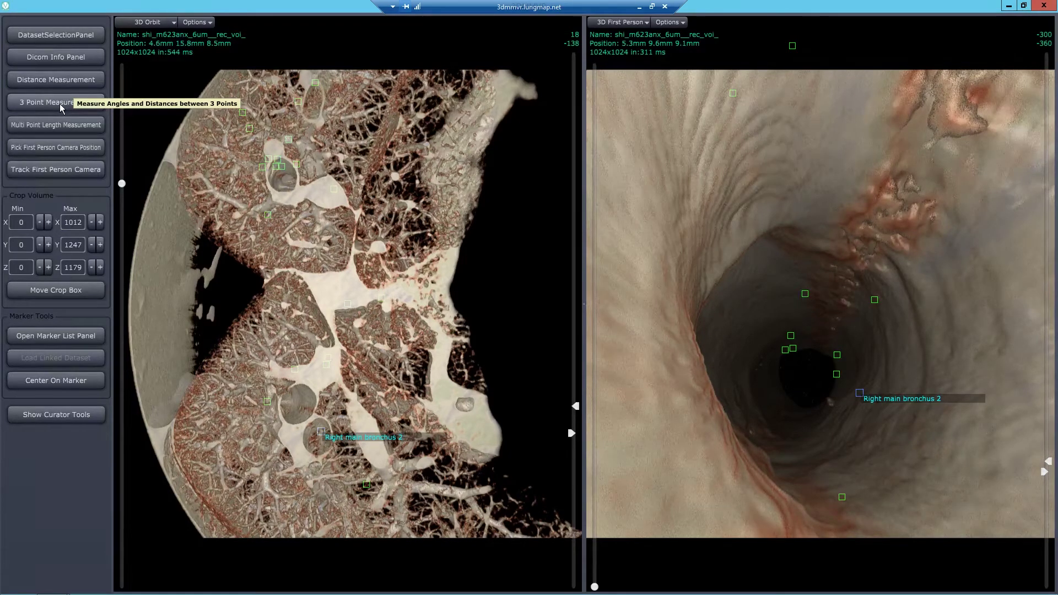
Measure the angles and distances between three points on the airway wall in the first-person view, then clear the measurement.
click(62, 108)
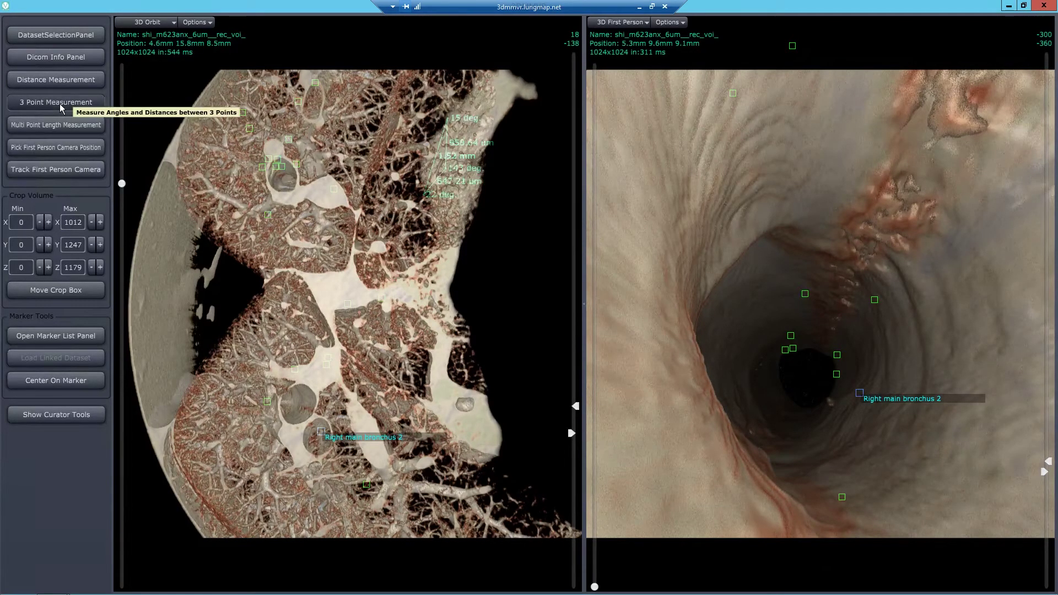
click(737, 258)
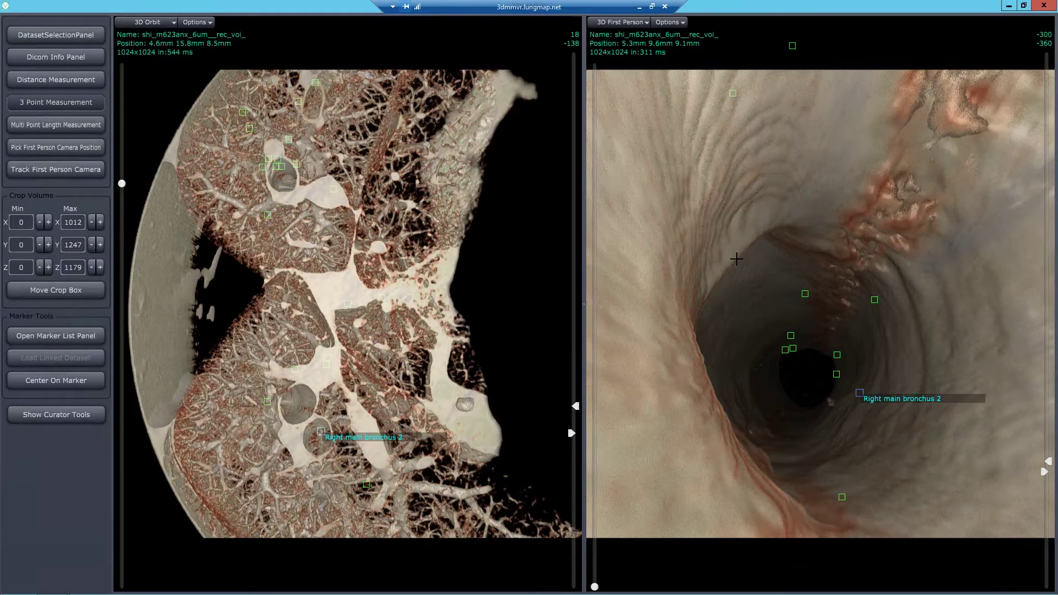
click(924, 344)
click(755, 393)
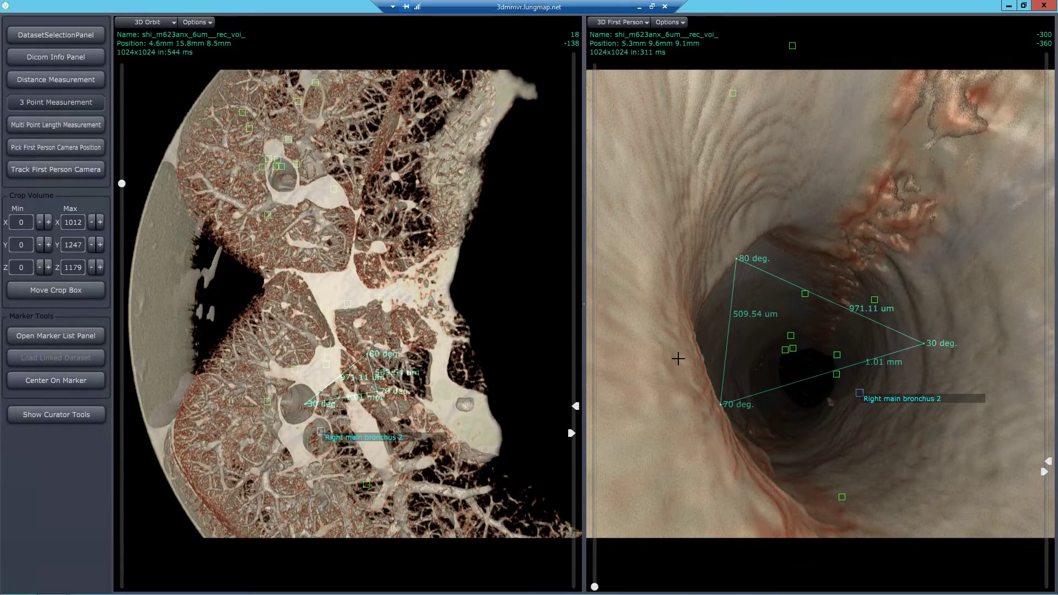
click(67, 104)
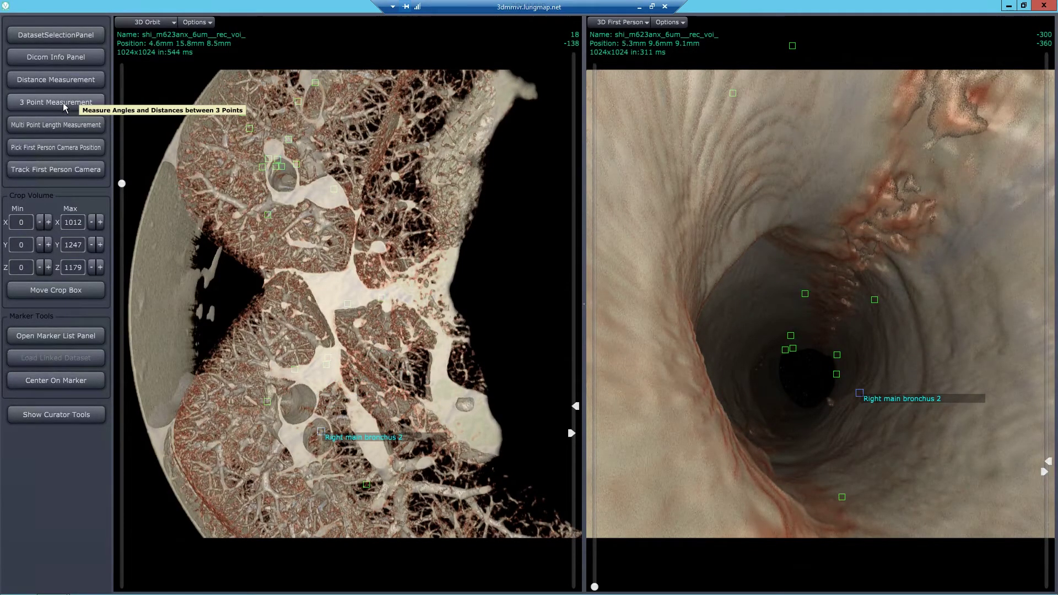
Measure a multi-point path length along the outer edge of the pale tissue in the 3D Orbit view.
click(68, 135)
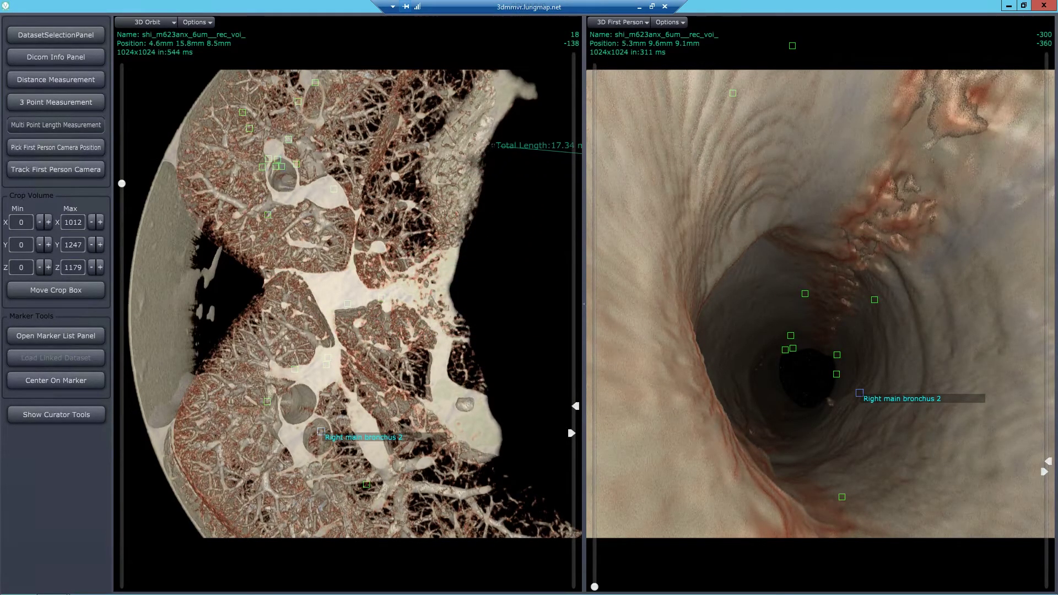
click(504, 111)
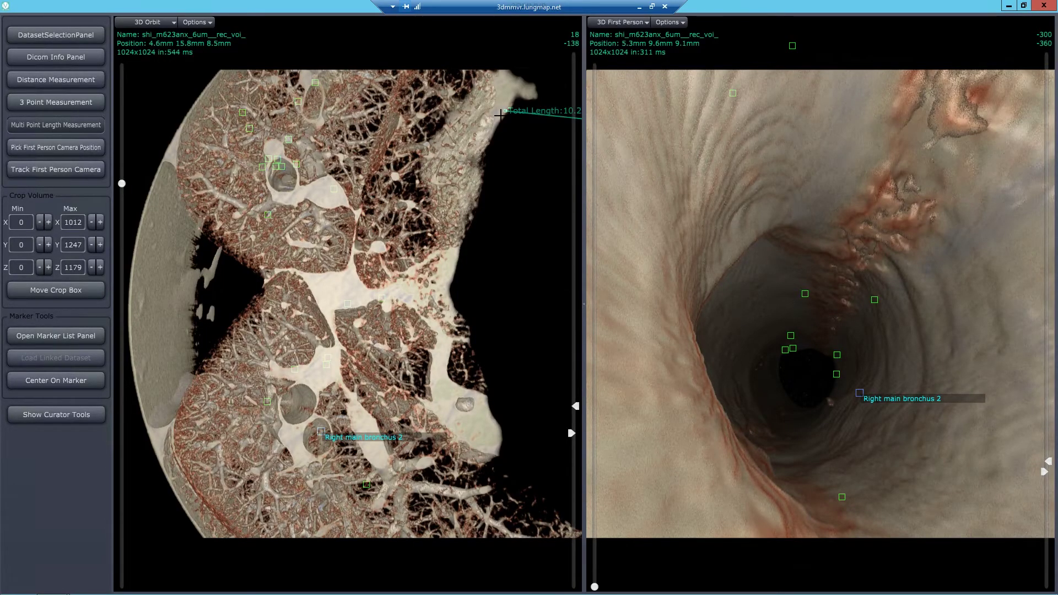
right_click(500, 115)
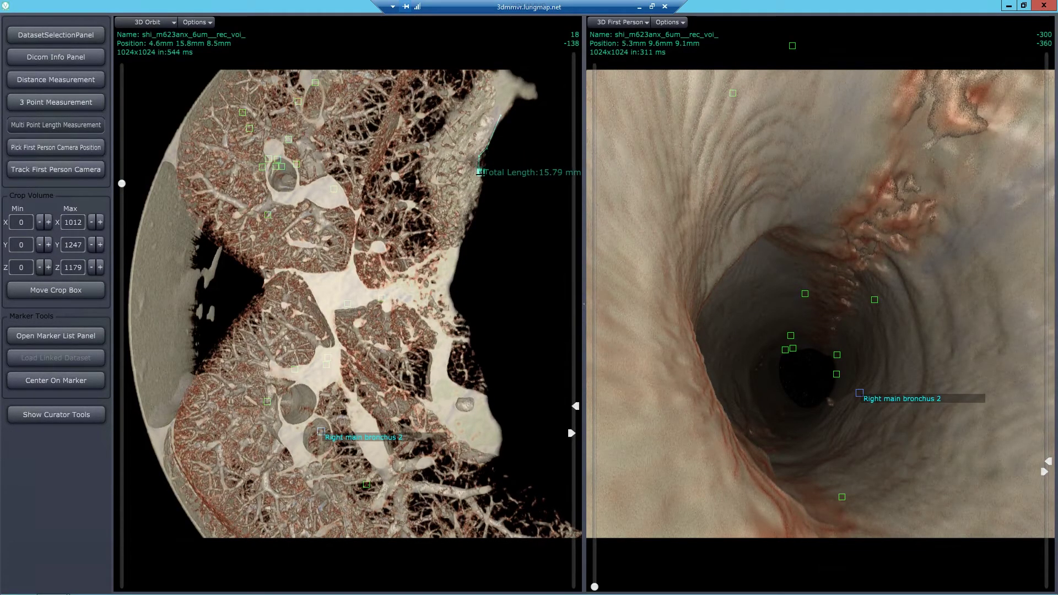
click(482, 175)
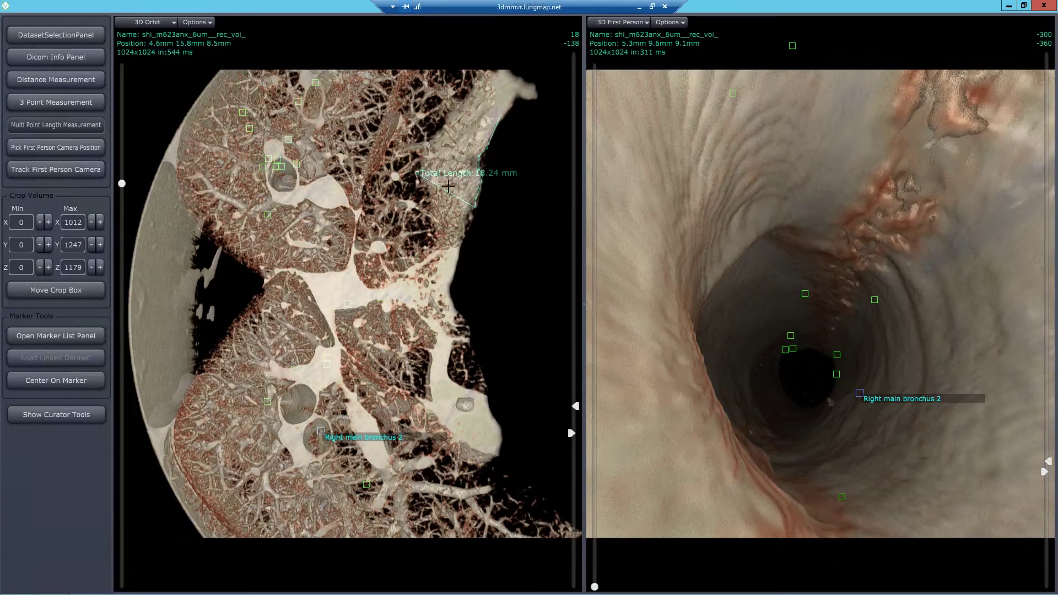
double_click(474, 206)
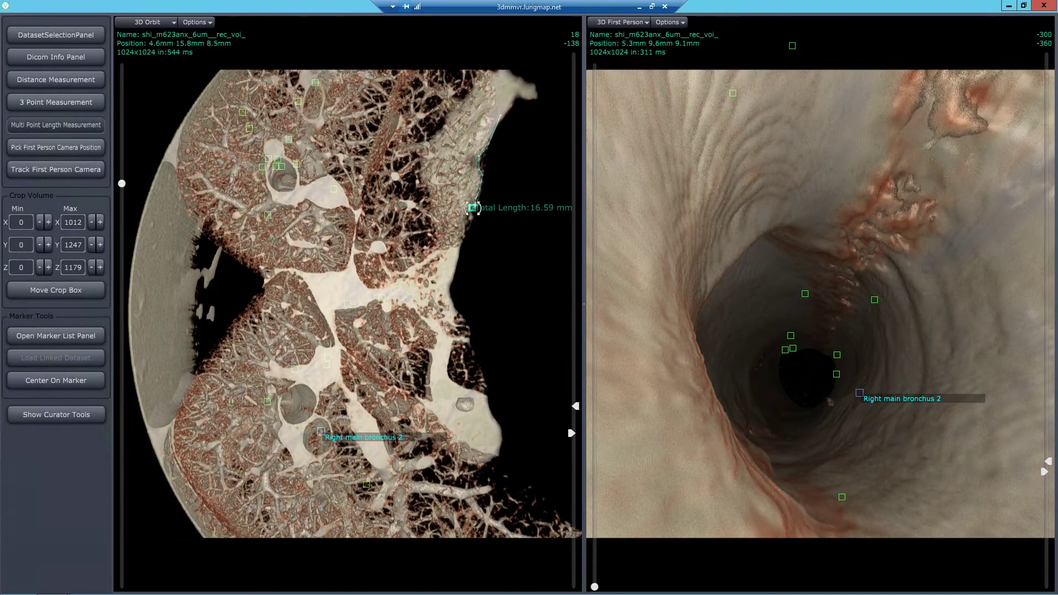
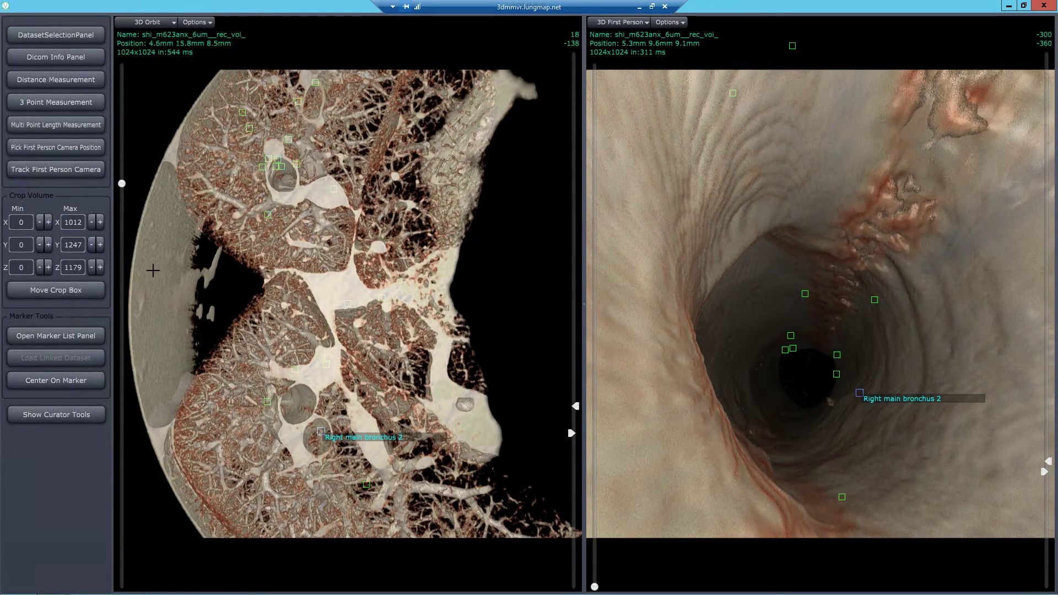
Place the first-person camera inside the large round airway opening just above the Right main bronchus 2 marker in the orbit view.
click(55, 148)
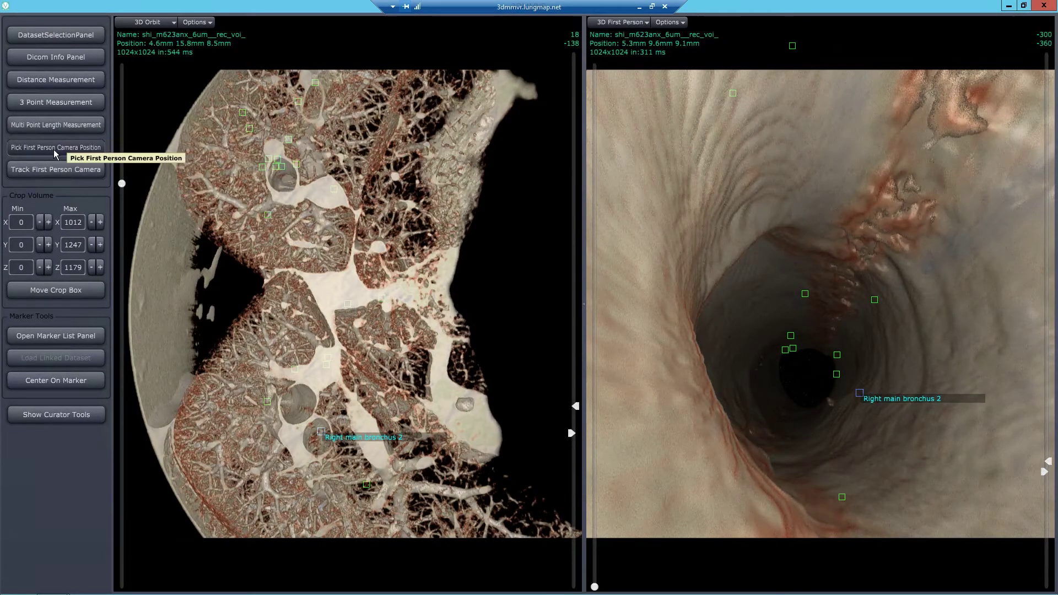
click(295, 404)
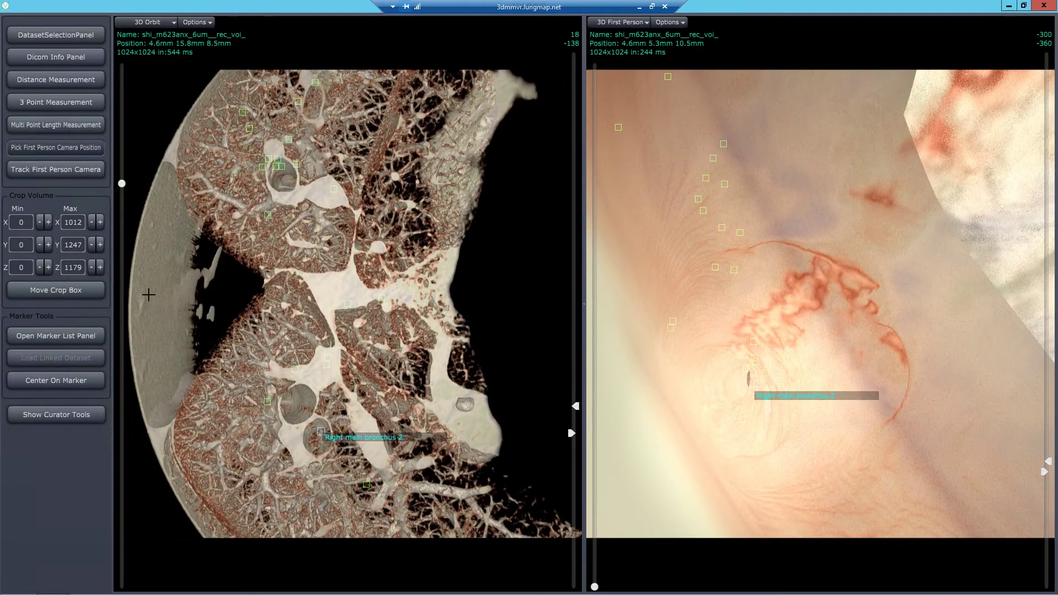
click(48, 149)
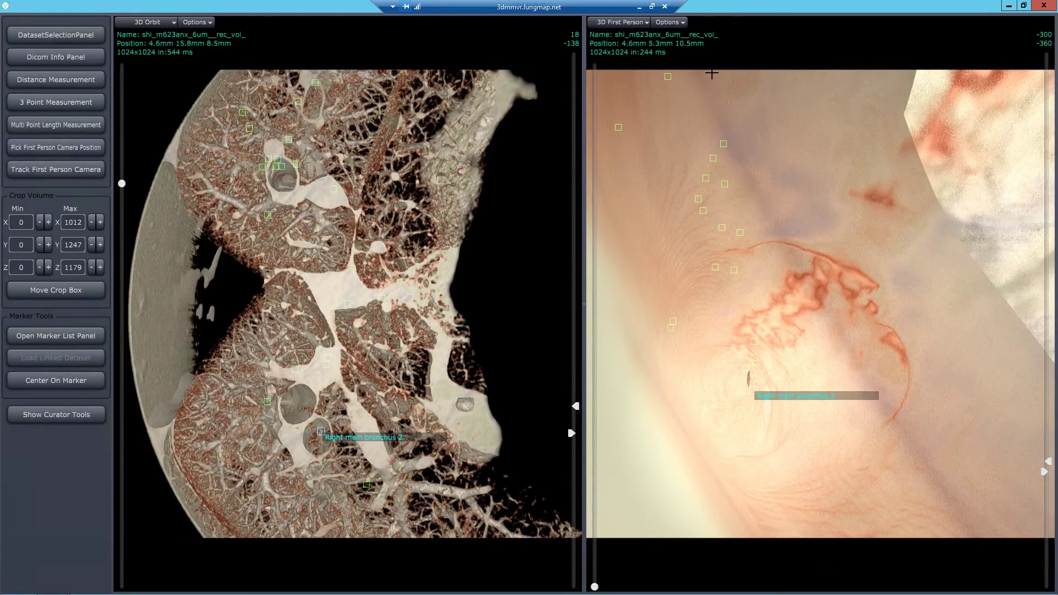
Preview the first-person view in Standard 3D Mode and return it to Endoscopy Mode.
click(685, 24)
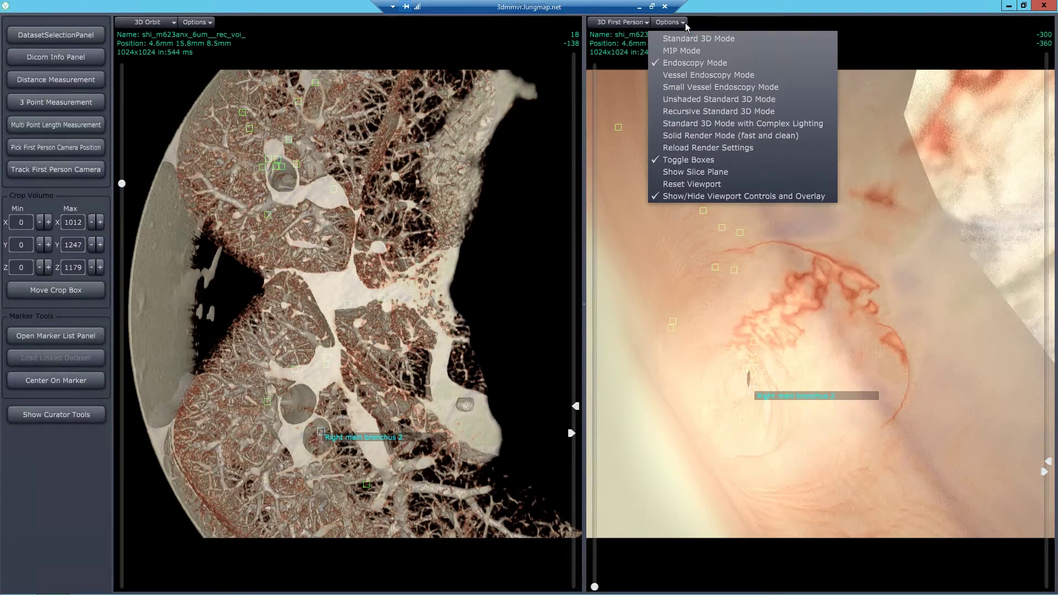
click(688, 64)
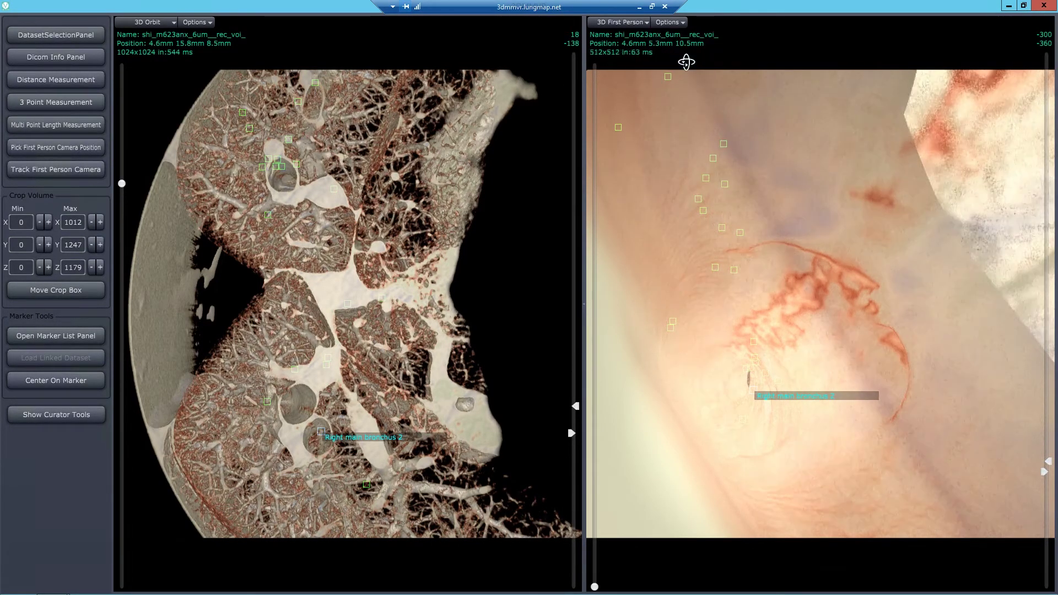
click(681, 26)
click(683, 39)
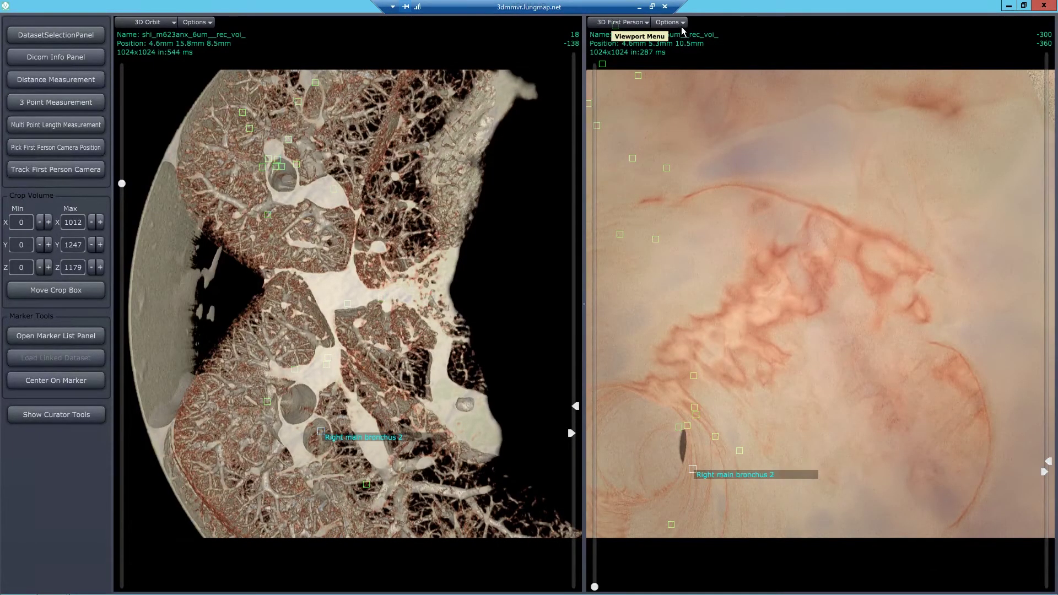
click(683, 24)
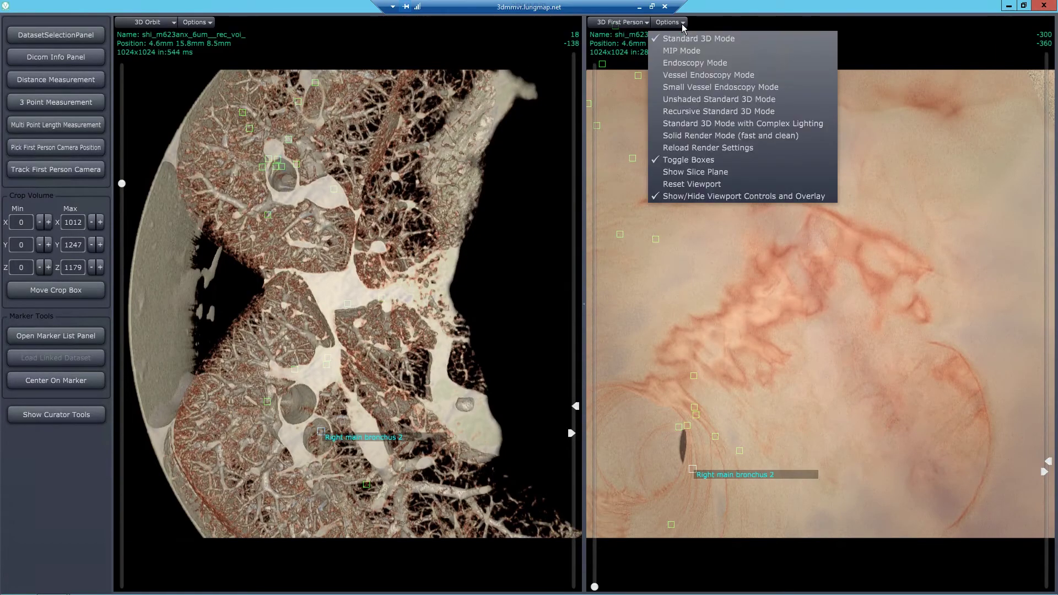
click(694, 63)
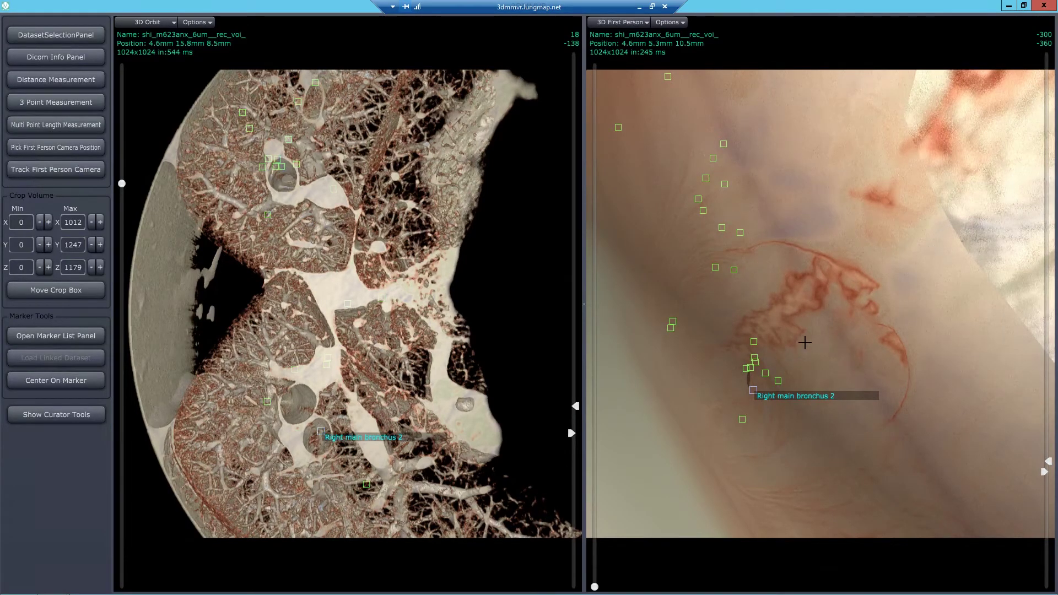
Preview the first-person view in Vessel Endoscopy Mode and restore Endoscopy Mode.
drag(804, 343, 806, 334)
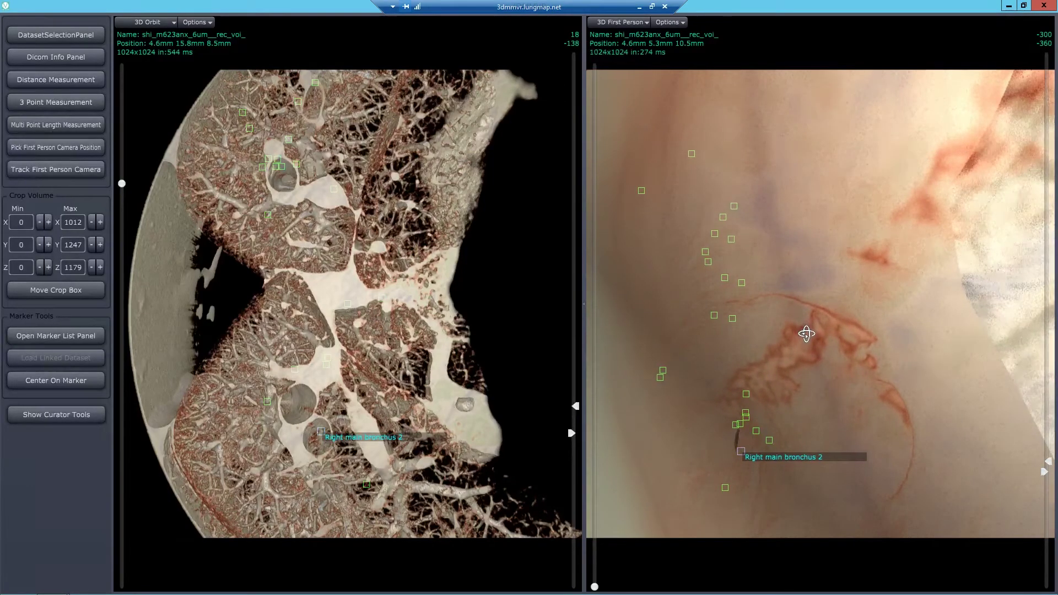
click(683, 22)
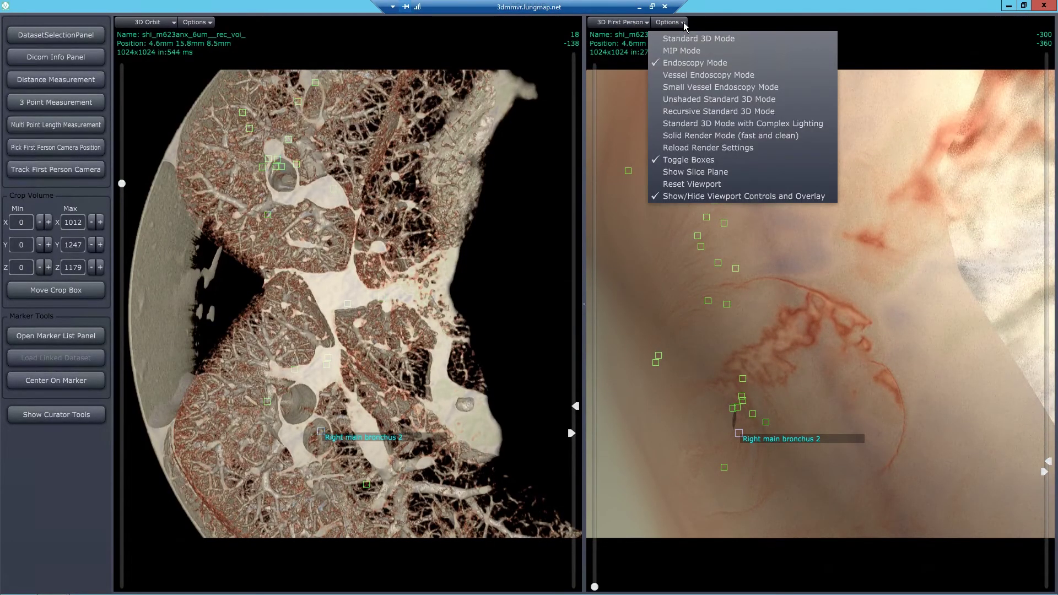
click(687, 78)
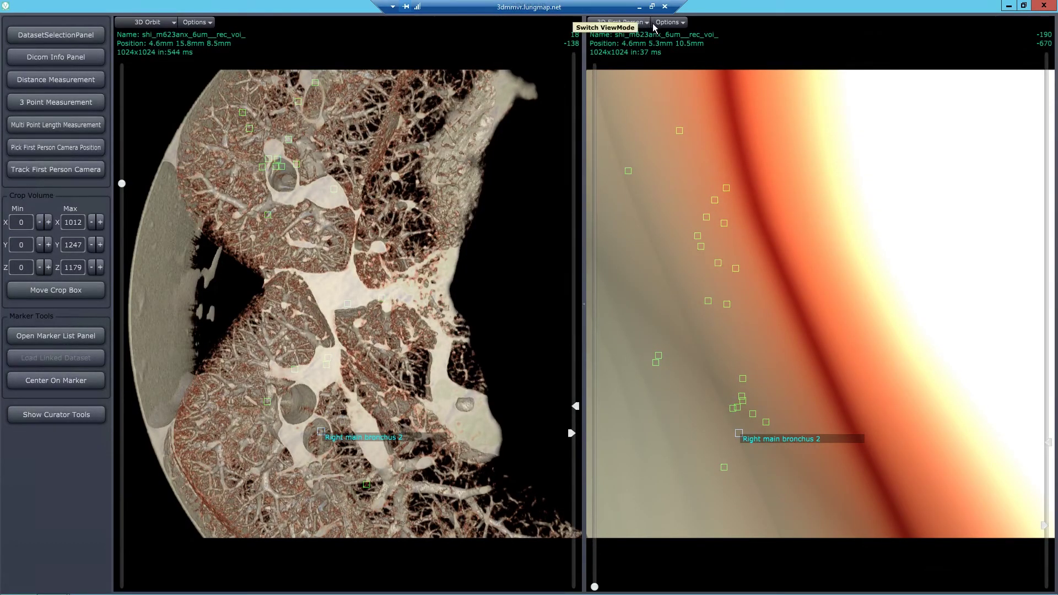
click(682, 22)
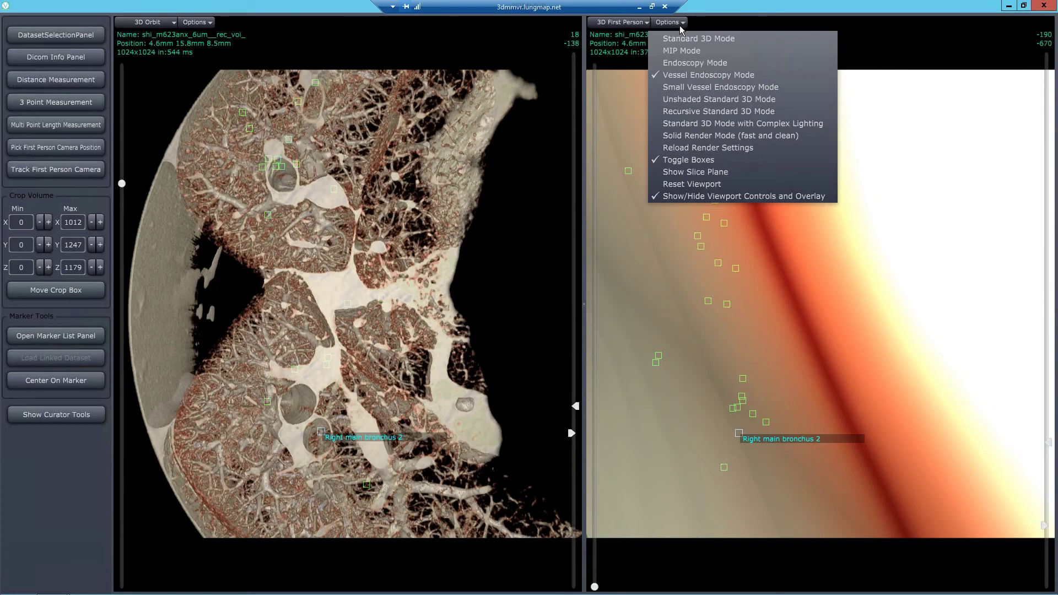
click(682, 62)
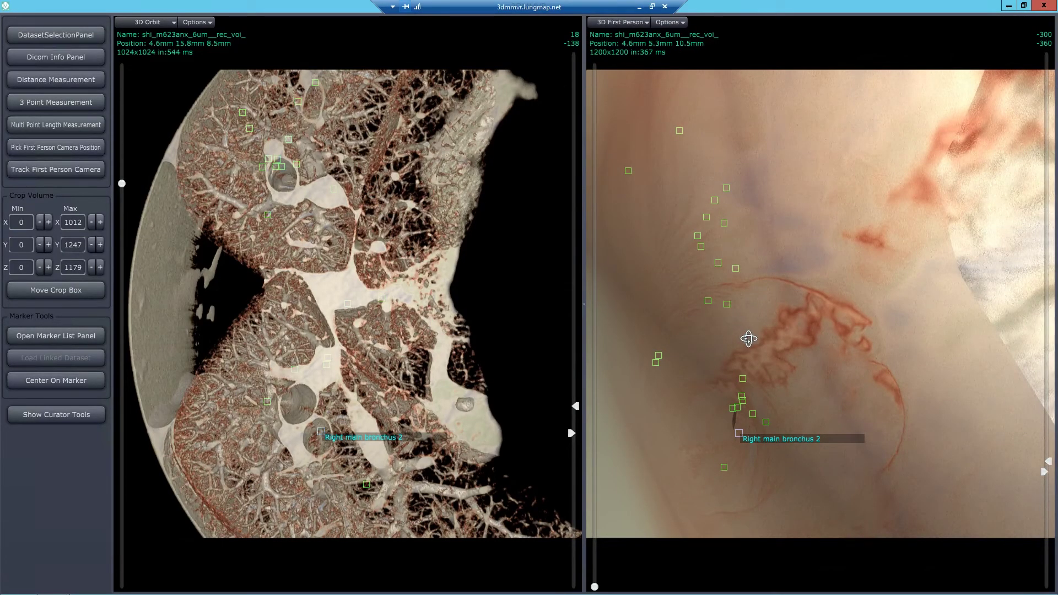
Reposition the first-person camera by the dark airway opening and make the orbit view track it.
scroll(750, 380, down, 3)
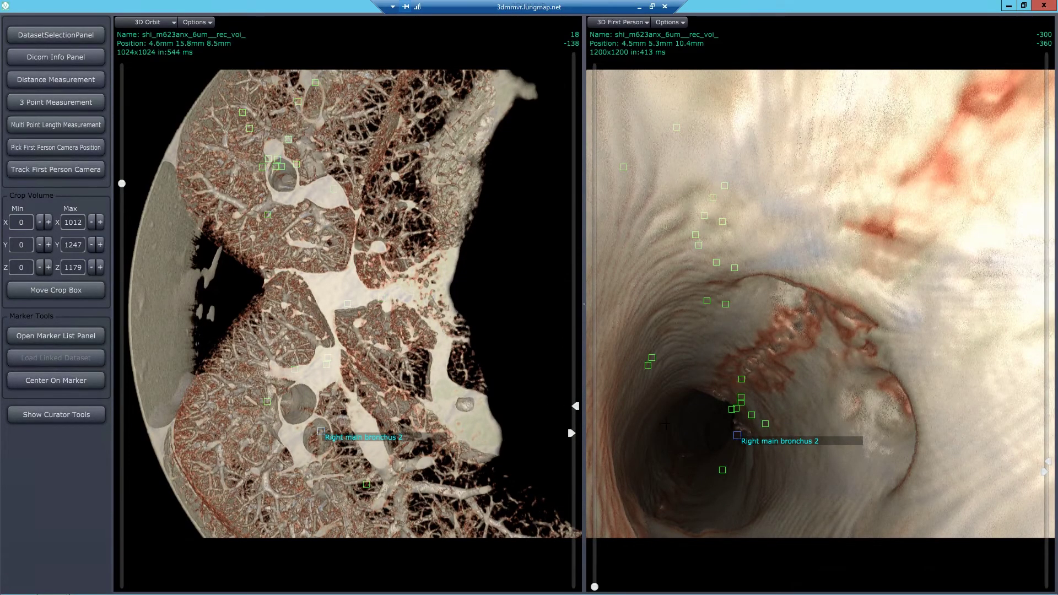
click(55, 170)
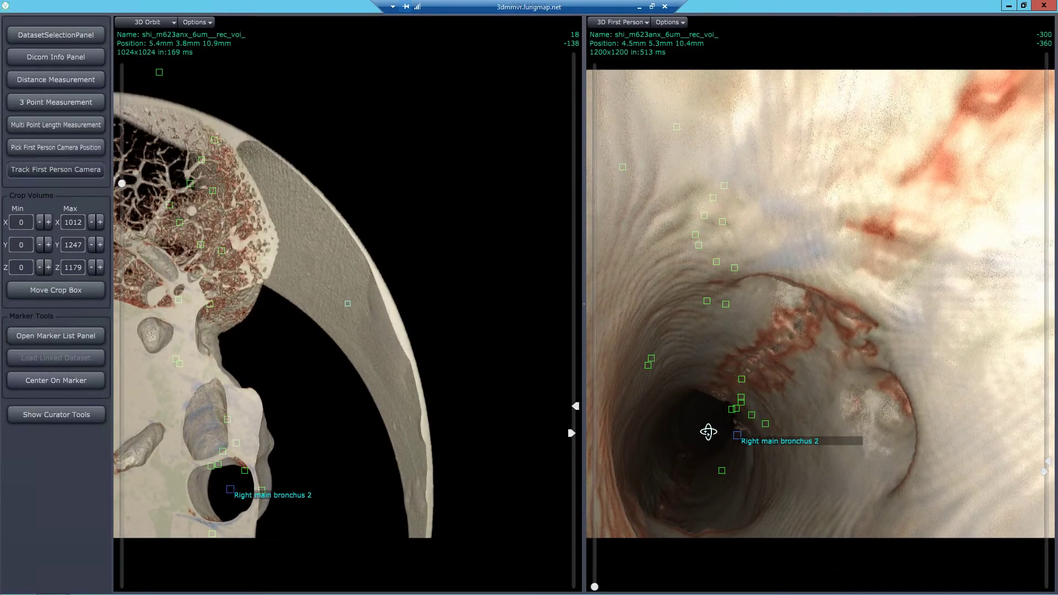
drag(709, 432, 708, 432)
scroll(708, 432, up, 2)
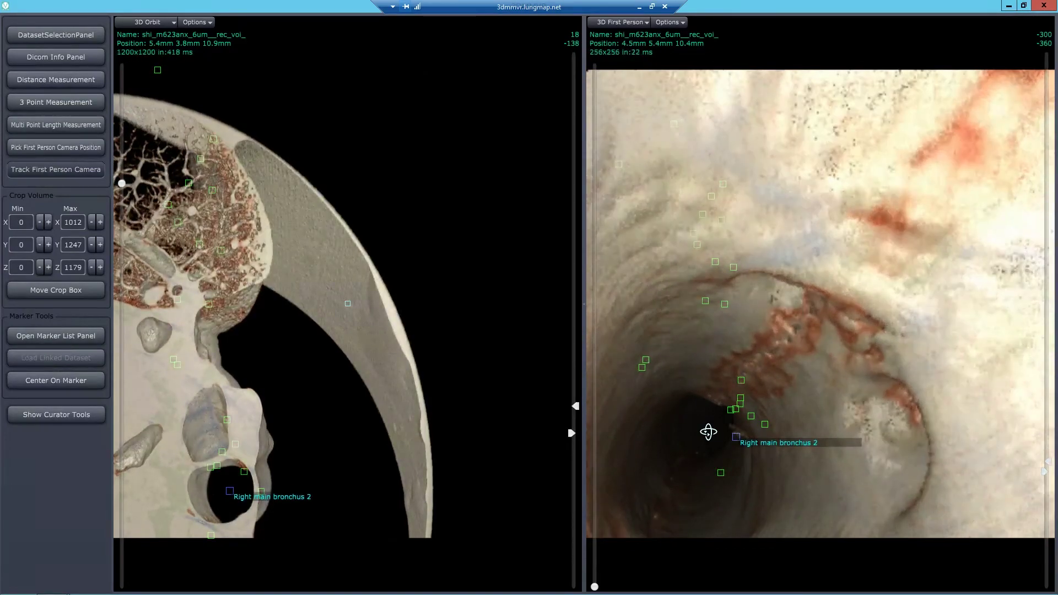
Switch the orbit view to Axial and fly the first-person camera forward along the airway, aiming it toward the dark opening.
click(174, 25)
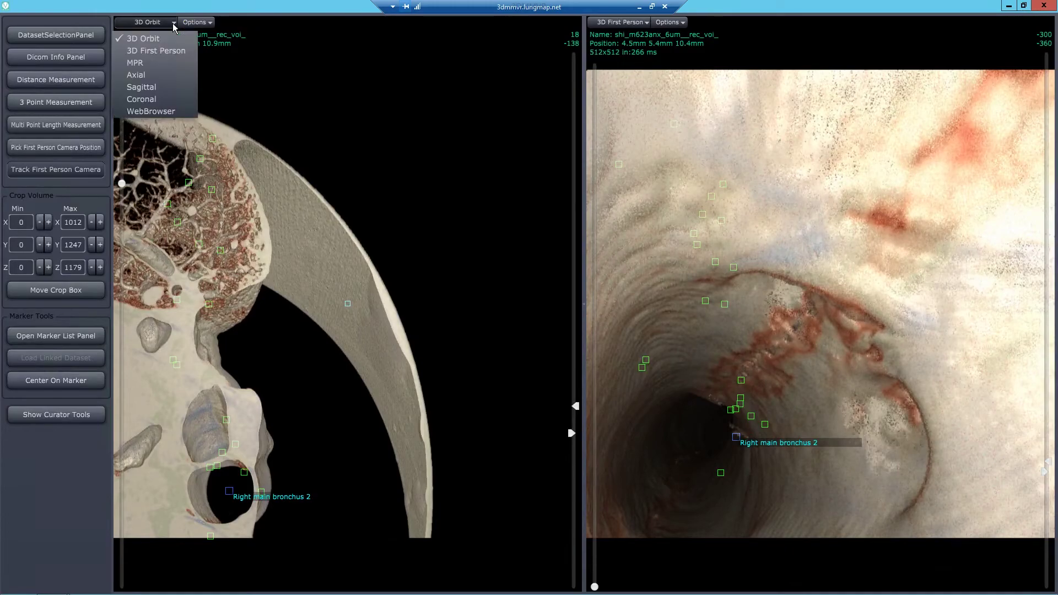
click(137, 75)
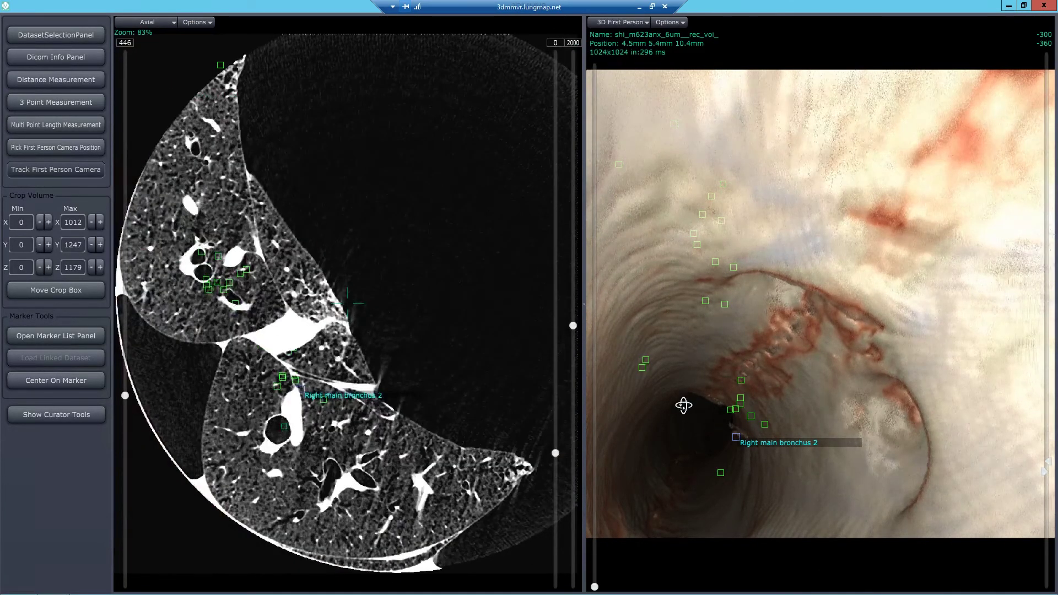
scroll(703, 454, up, 2)
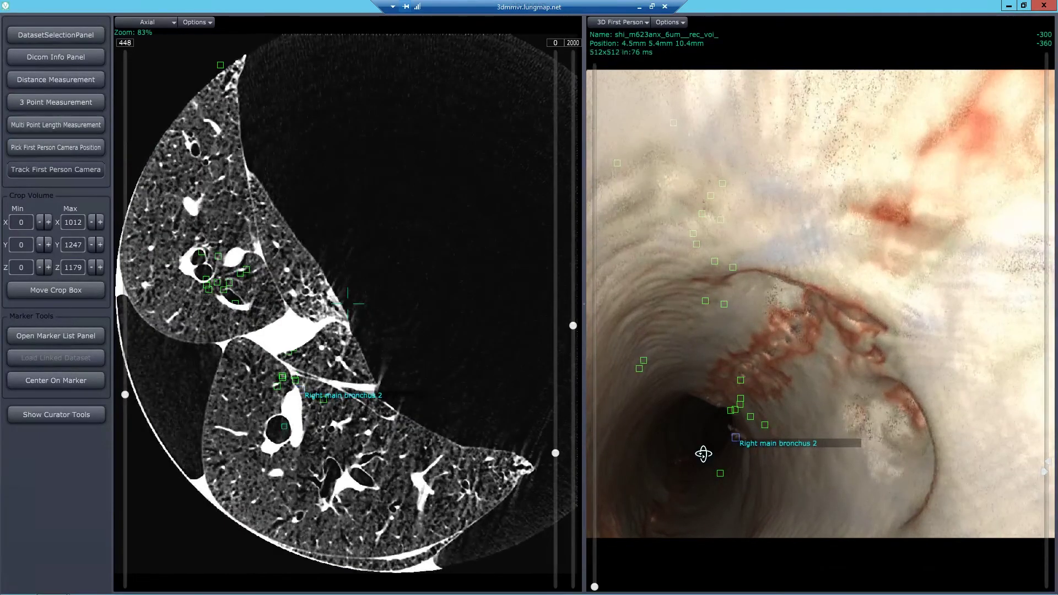
scroll(703, 453, up, 2)
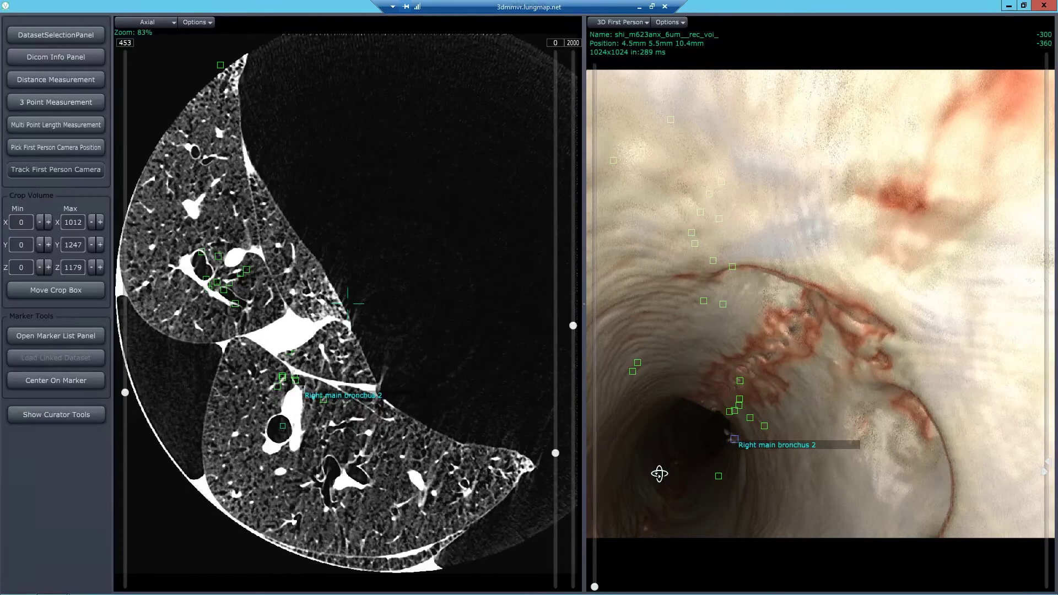
drag(658, 474, 656, 490)
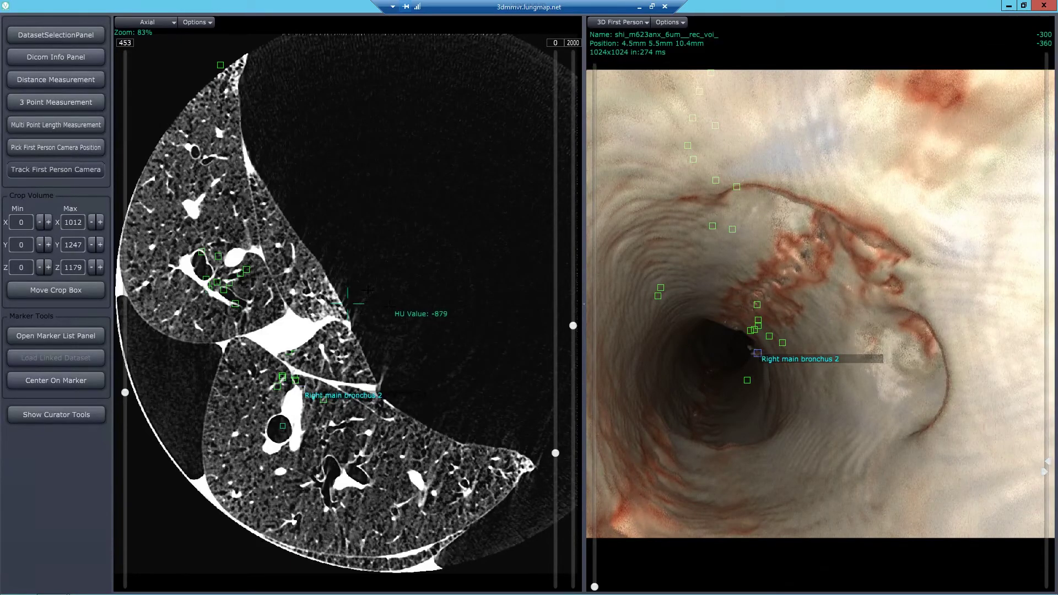
Measure the distance across the dark airway opening in the first-person view and end the distance measurement.
click(56, 81)
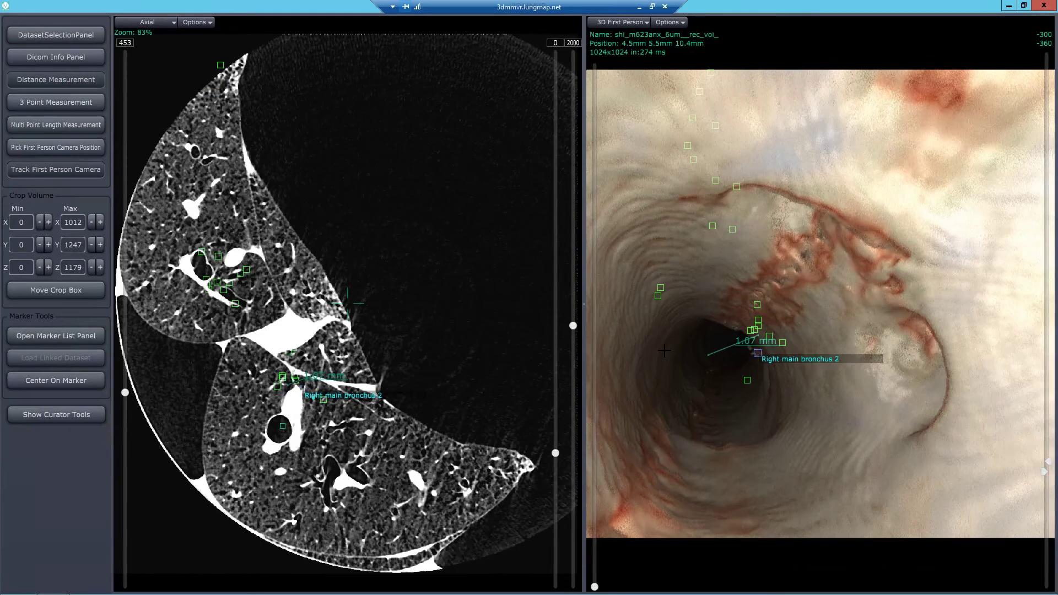
click(687, 319)
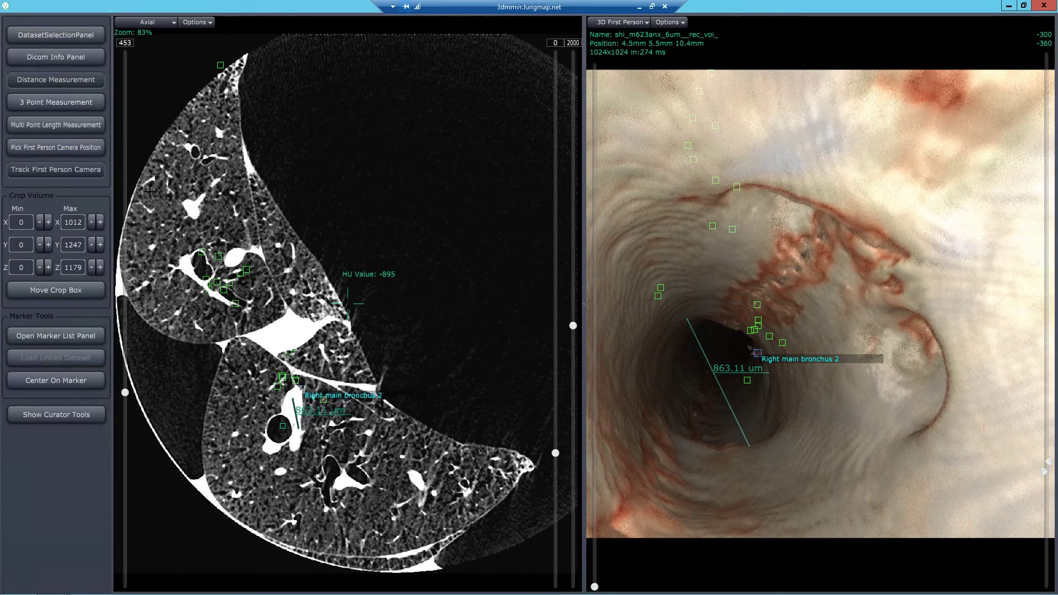
click(33, 80)
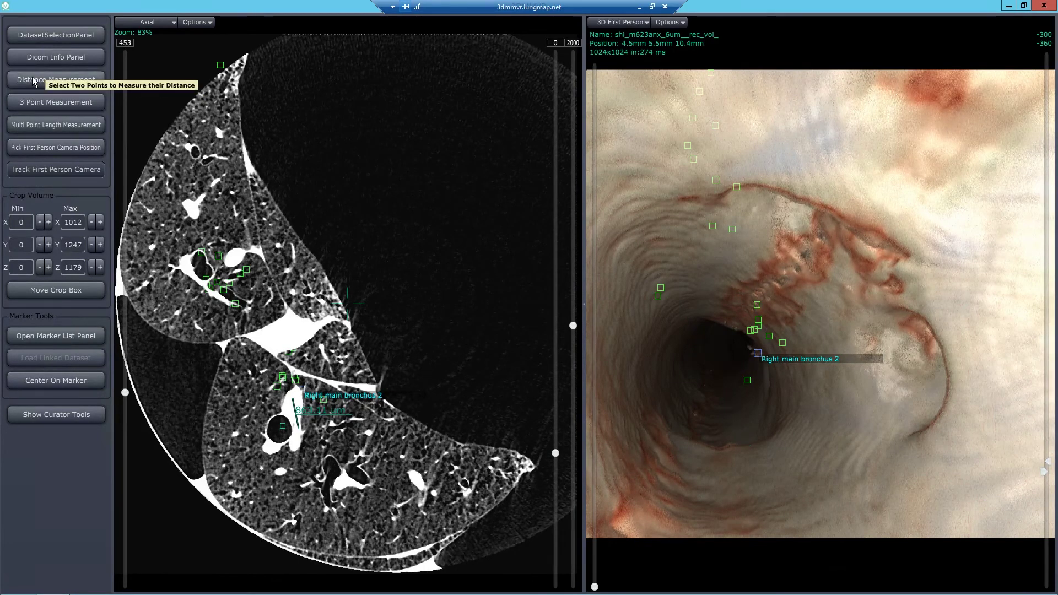
Stop tracking the first-person camera and center the viewports on the Right main bronchus 2 marker.
click(56, 170)
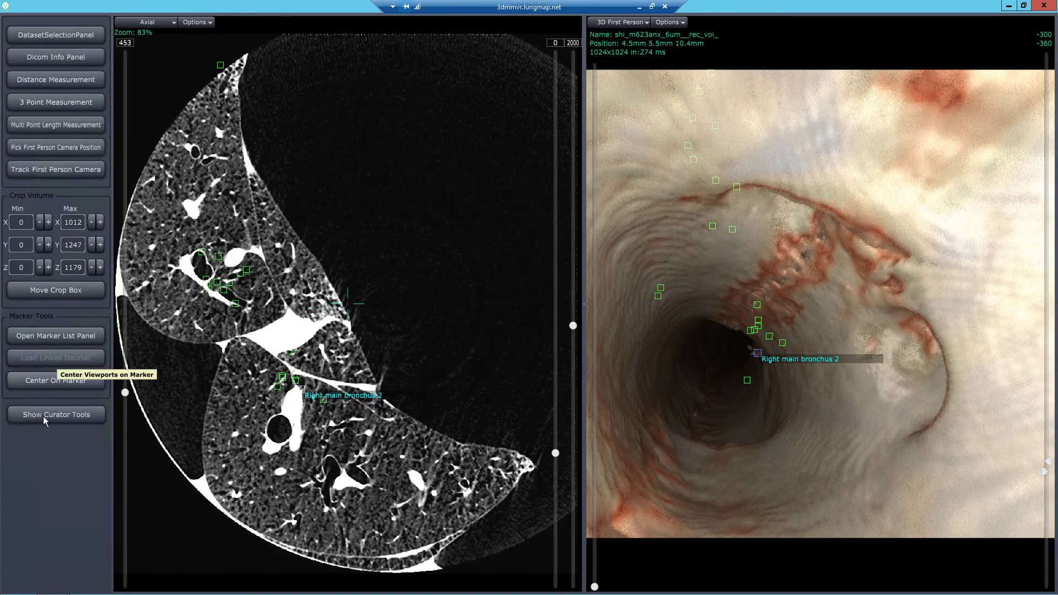
click(54, 382)
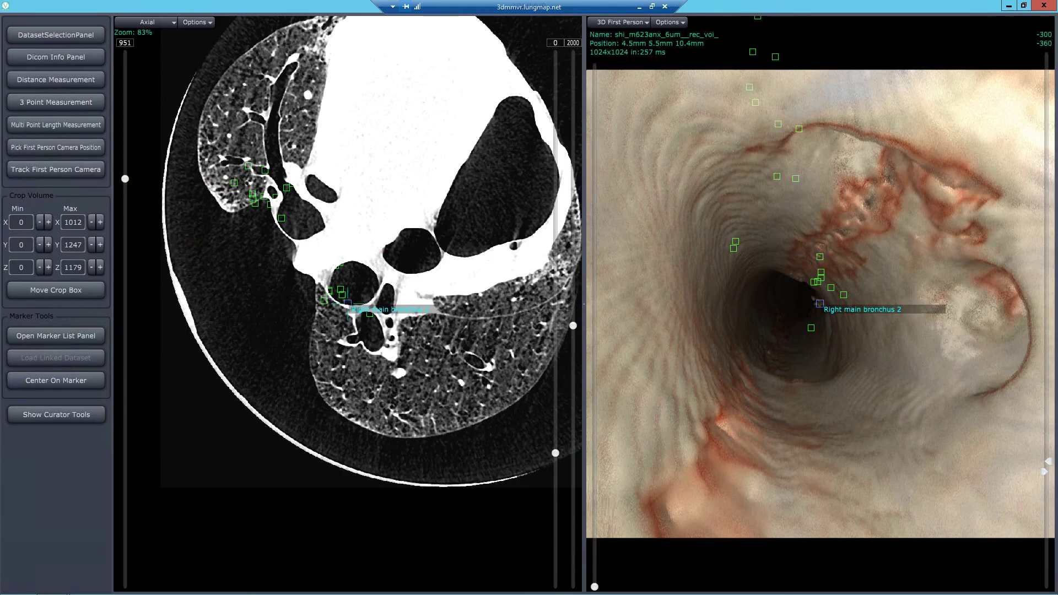
Review the marker list, center on Right main bronchus 2 from it, and close the list.
click(75, 343)
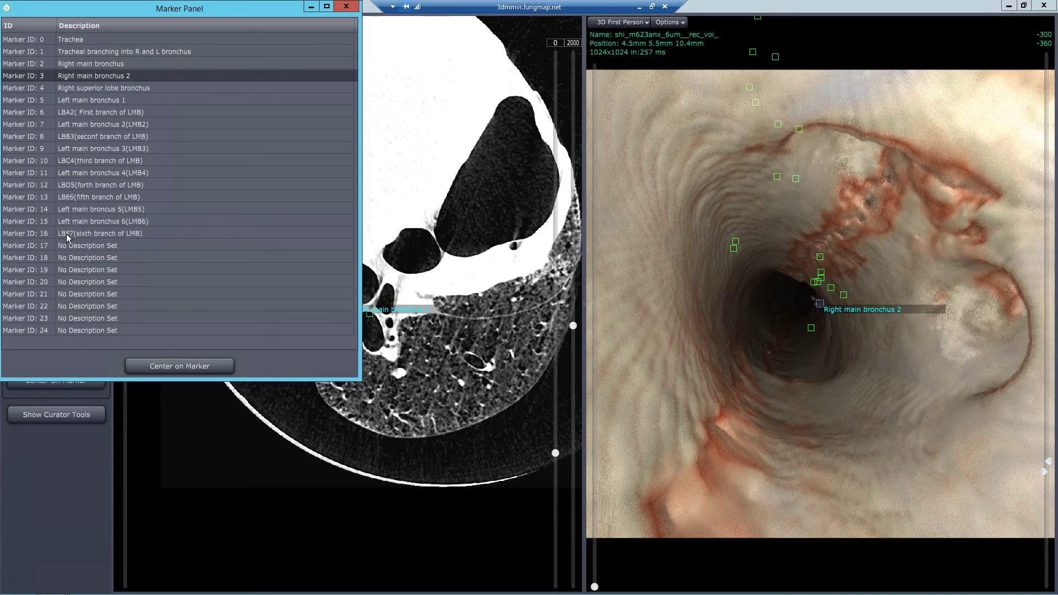
click(176, 368)
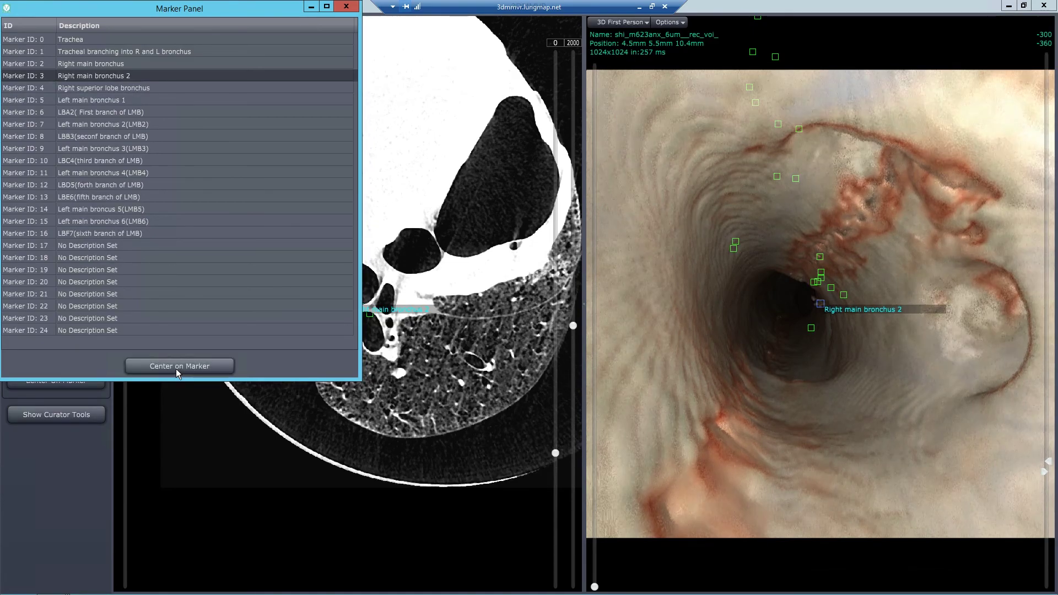
click(345, 8)
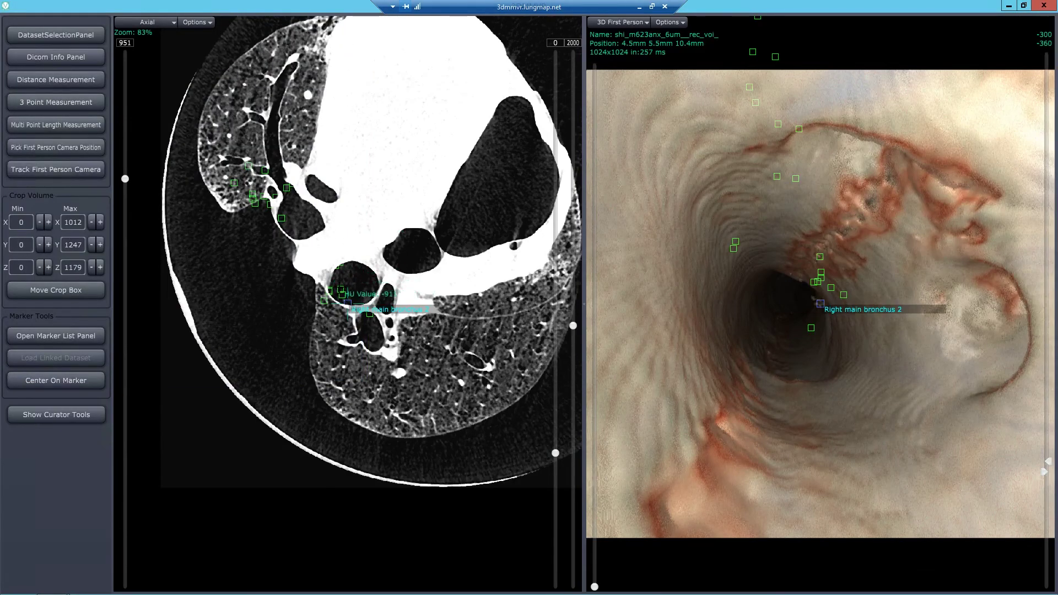